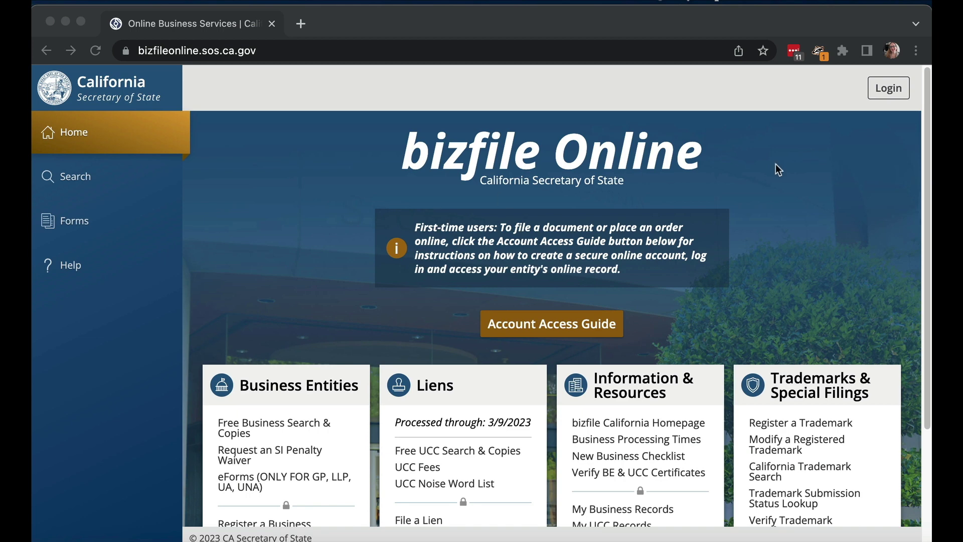
# - Sign in to bizfile Online and search businesses for 'epw coaching'
pyautogui.click(883, 95)
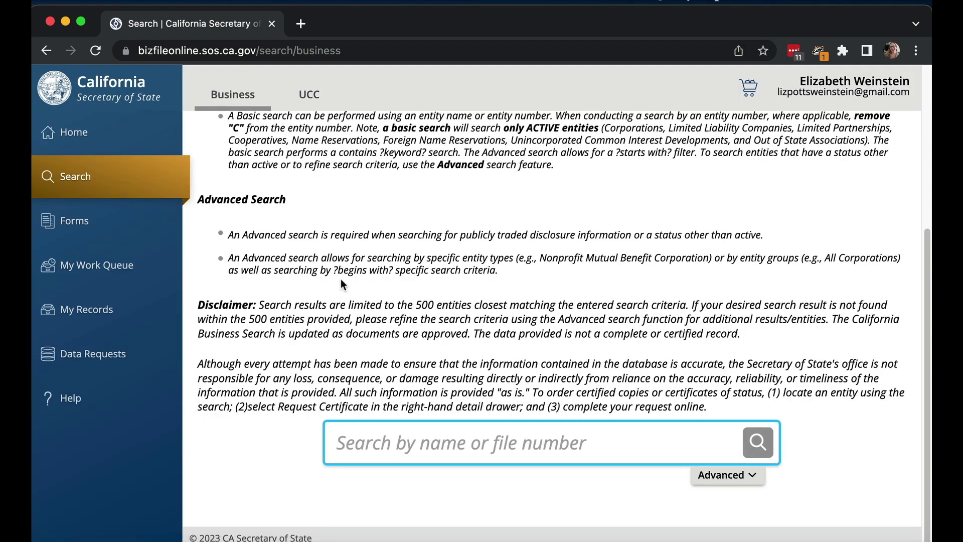
pyautogui.write('epw coaching')
pyautogui.press('Return')
# - Open the EPW COACHING LLC result to view its Active, Good standing details
pyautogui.scroll(-2, 348, 351)
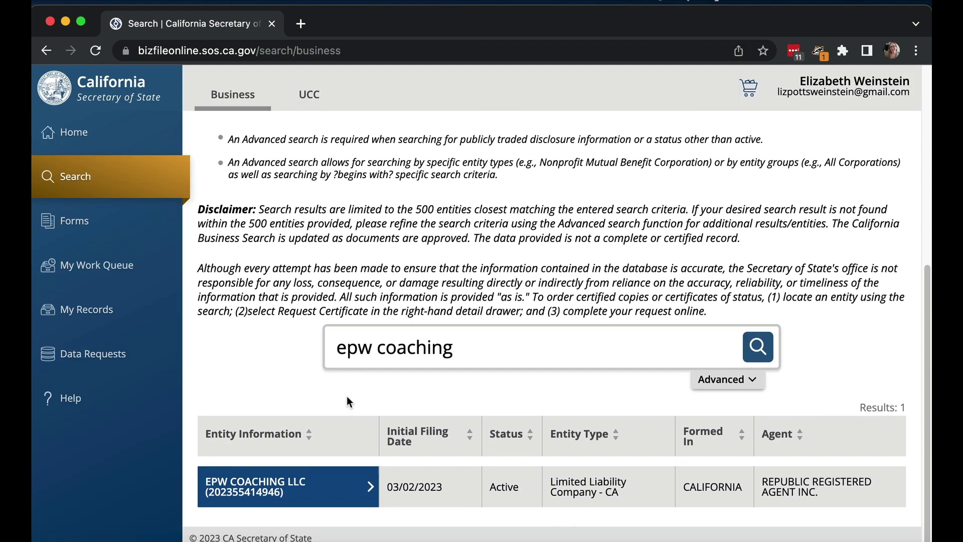
pyautogui.click(315, 494)
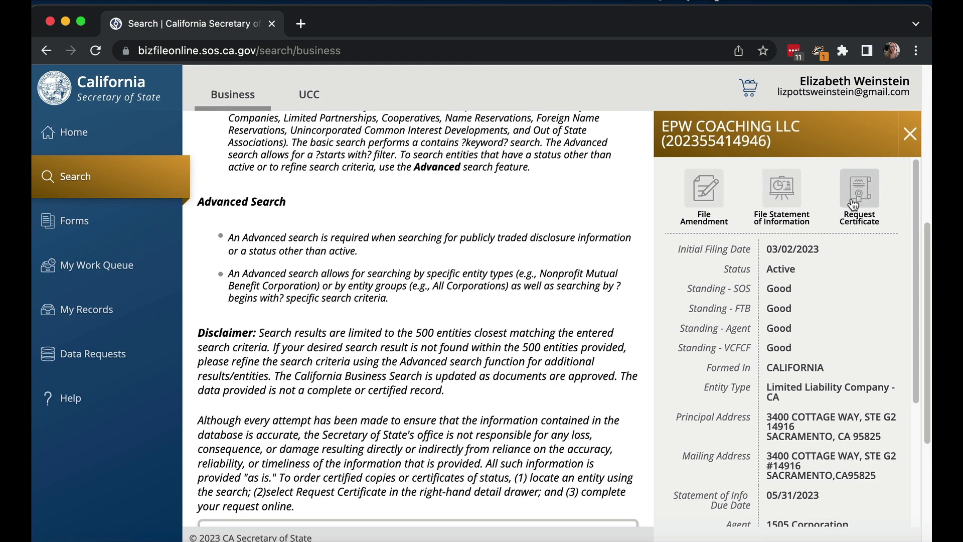
pyautogui.scroll(-4, 743, 376)
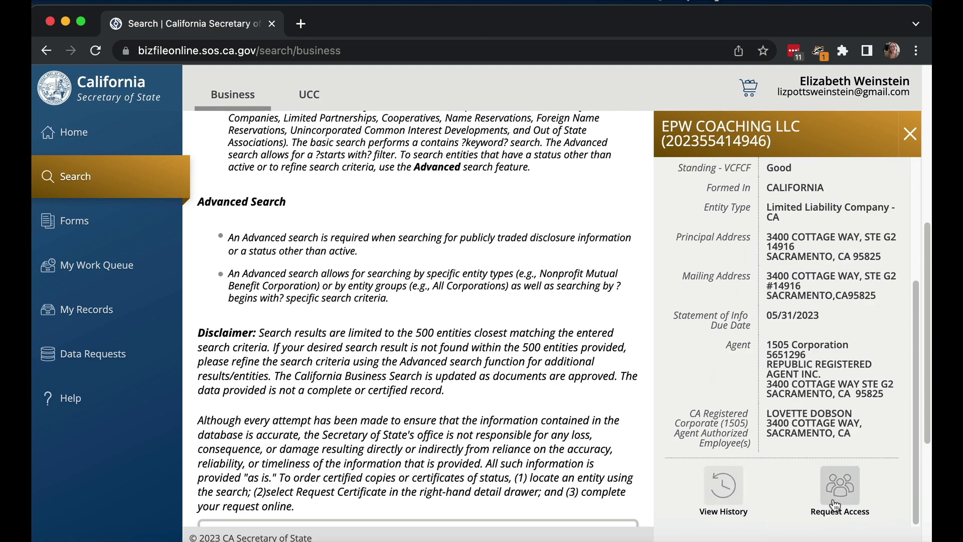
pyautogui.scroll(4, 782, 345)
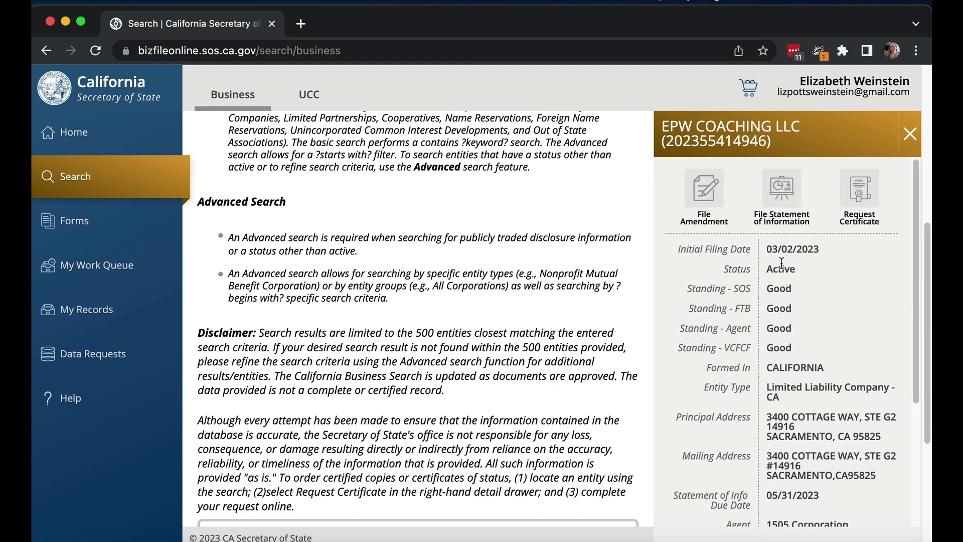
# - Start a Statement of Information filing and move between its Submitter and Privacy Warning steps
pyautogui.click(786, 194)
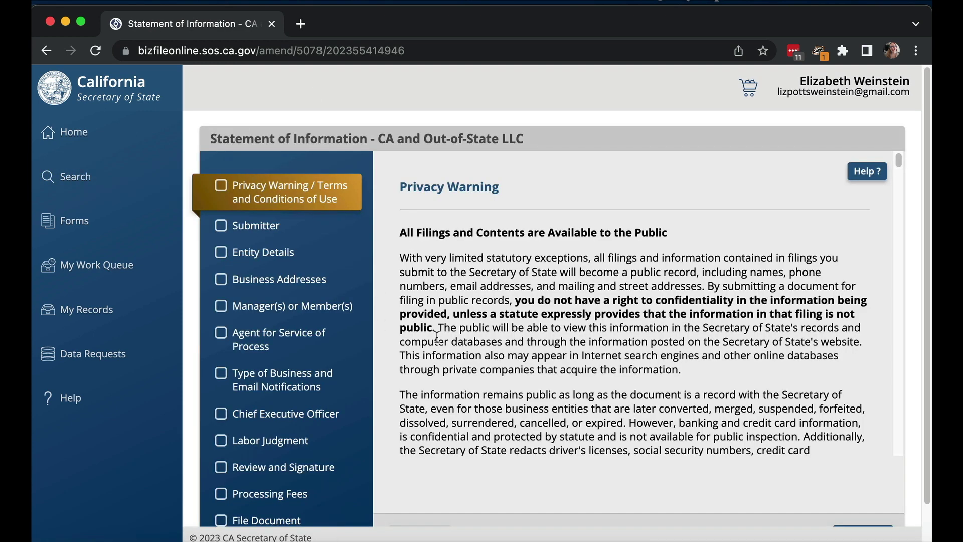
pyautogui.click(293, 230)
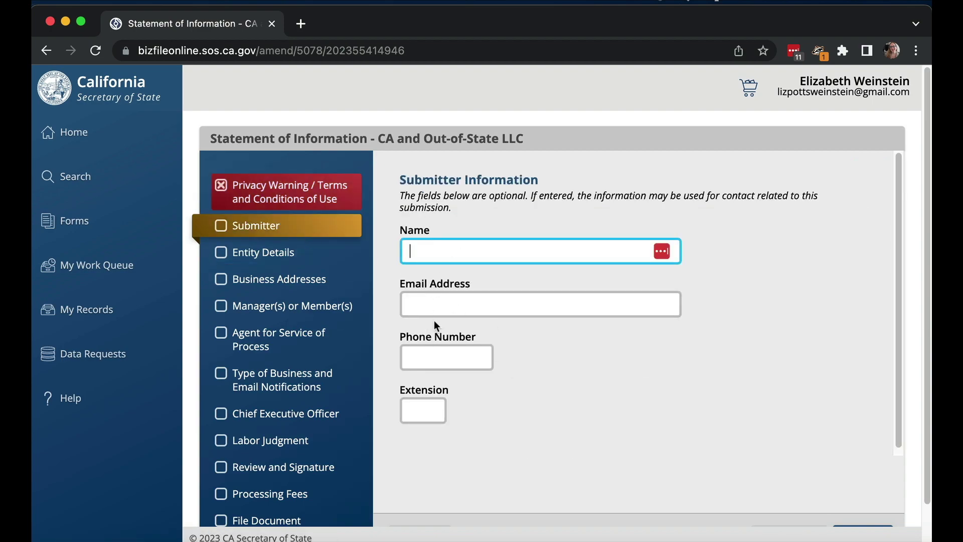
pyautogui.click(308, 208)
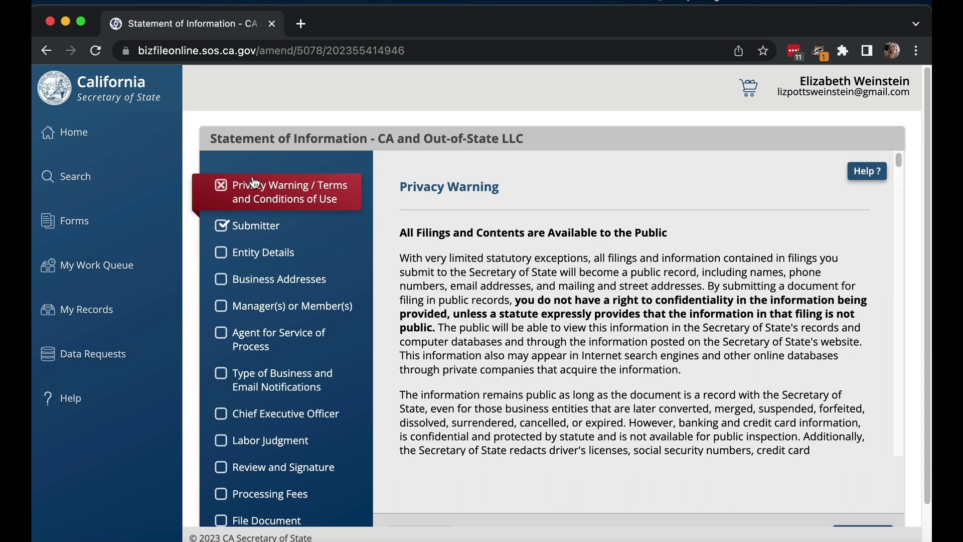
# - Review the Privacy Warning terms, then ask to leave the filing form
pyautogui.scroll(-2, 190, 328)
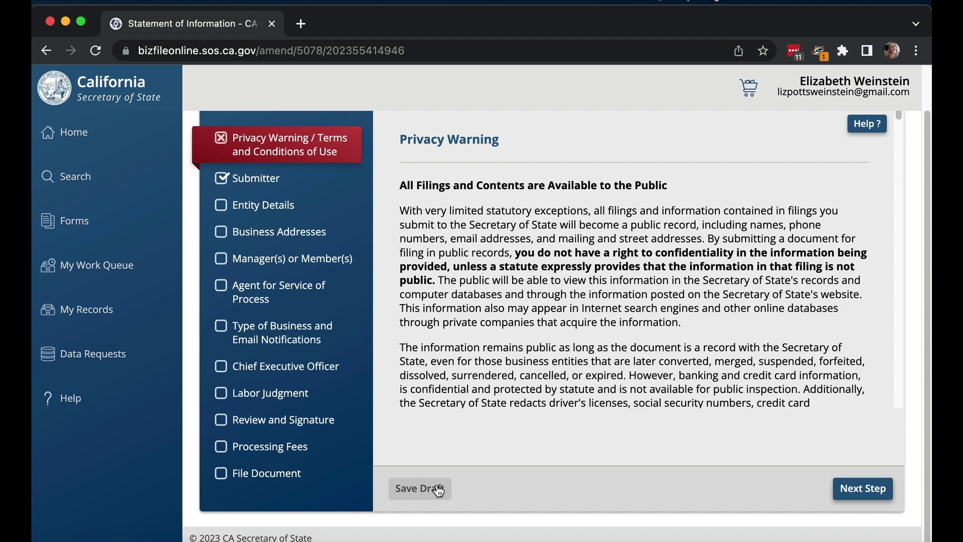
pyautogui.scroll(2, 489, 450)
pyautogui.press('super+Left')
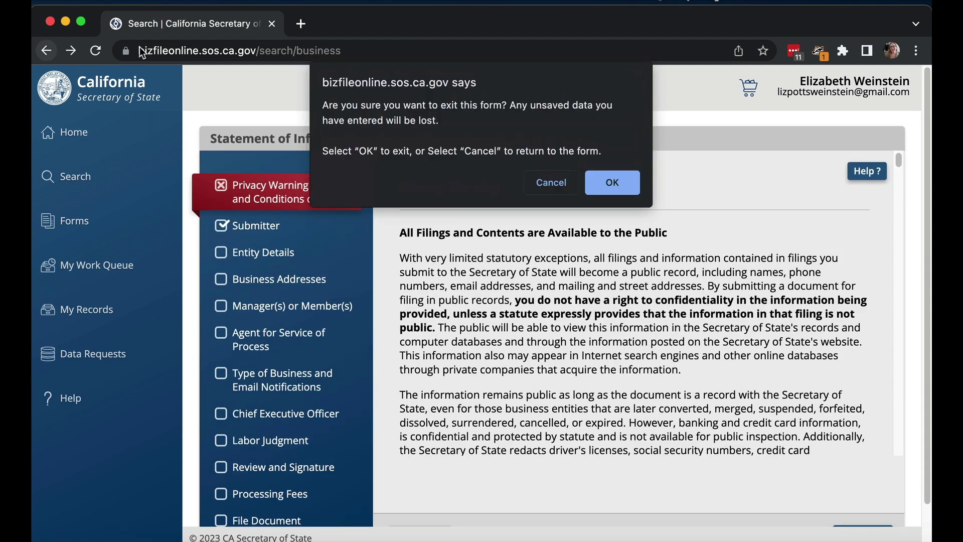
# - Exit the filing without saving and request access to the EPW COACHING LLC record
pyautogui.click(618, 188)
pyautogui.scroll(-10, 685, 309)
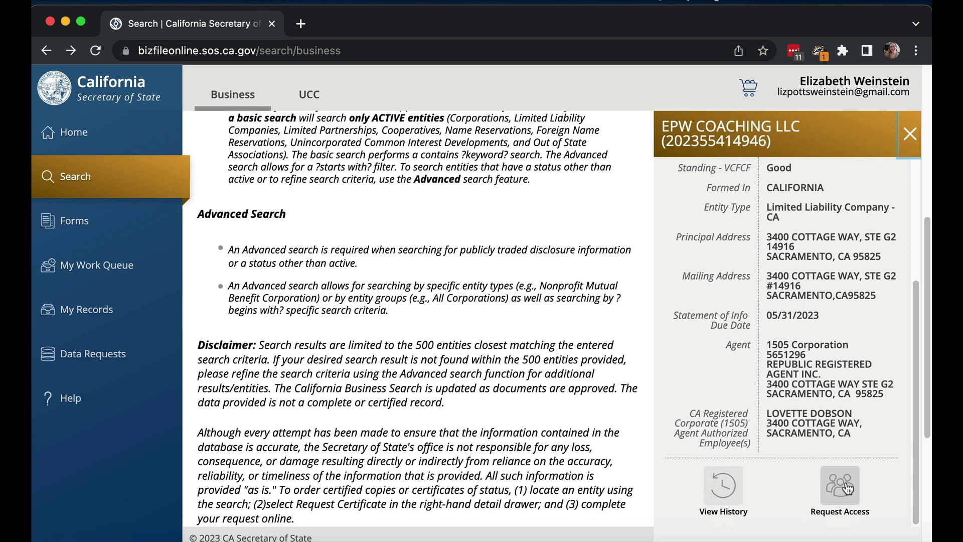
pyautogui.click(848, 488)
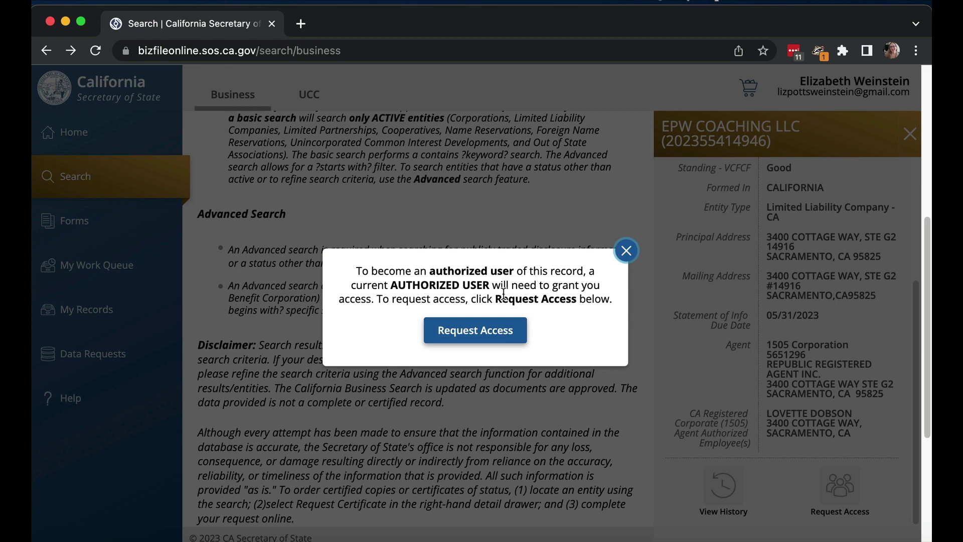
pyautogui.click(465, 334)
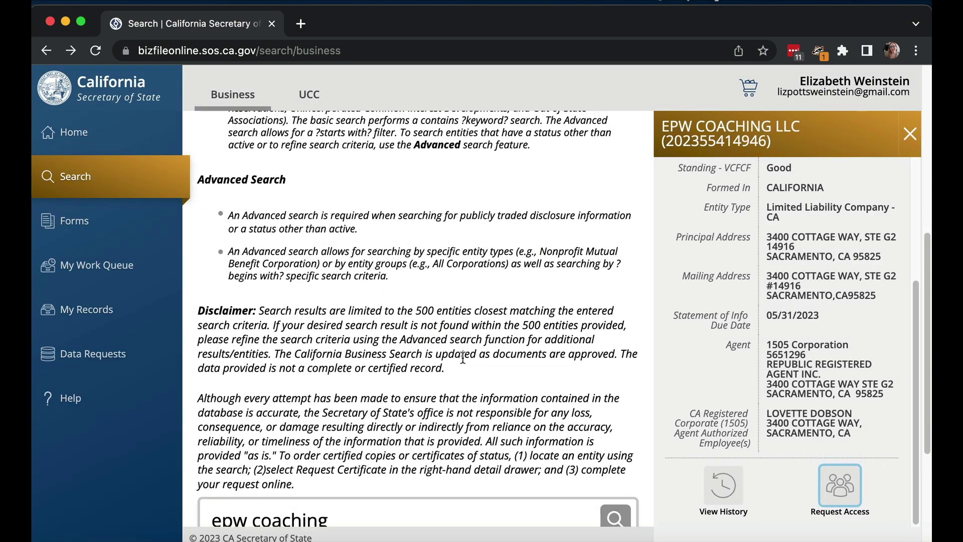
# - Open the bizfile online help manual, ucc-online-help.pdf
pyautogui.scroll(10, 647, 328)
pyautogui.scroll(4, 710, 317)
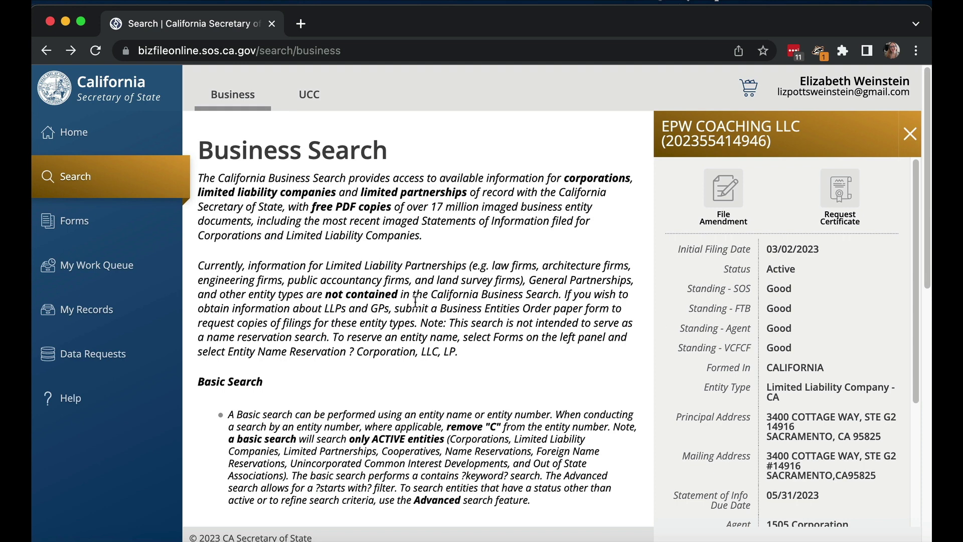
pyautogui.click(75, 398)
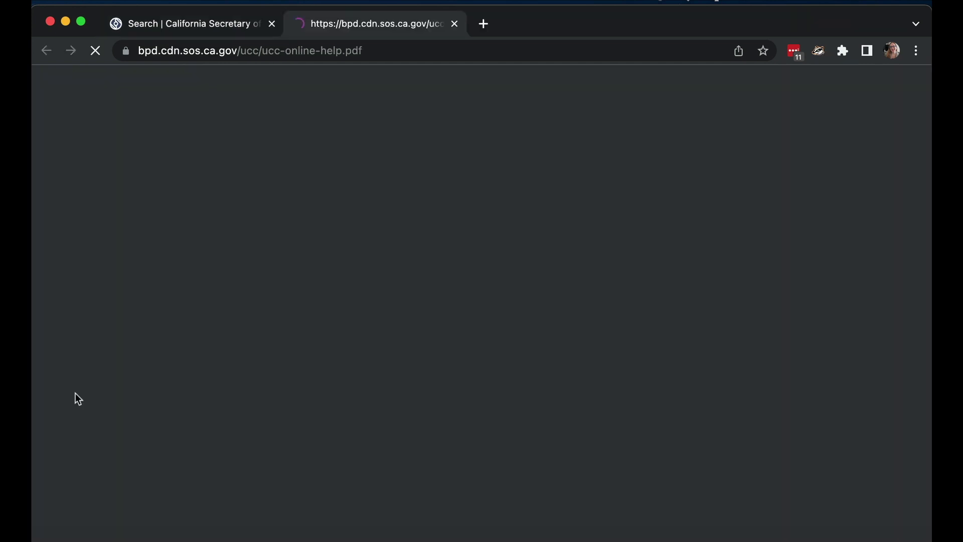
# - Read the manual's user access sections, briefly highlighting the phrase about users who have not filed
pyautogui.scroll(-15, 329, 389)
pyautogui.scroll(-4, 330, 387)
pyautogui.scroll(-20, 331, 387)
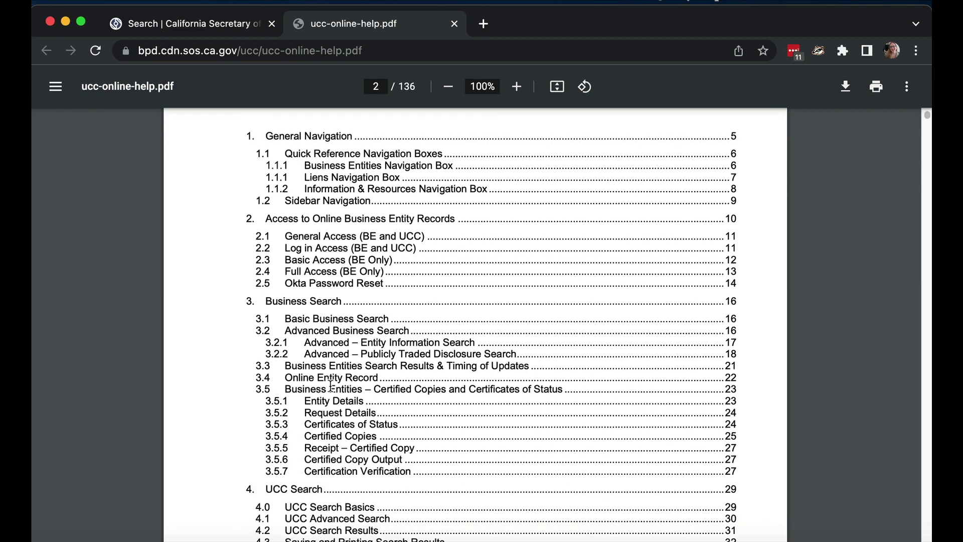
pyautogui.scroll(-1, 331, 385)
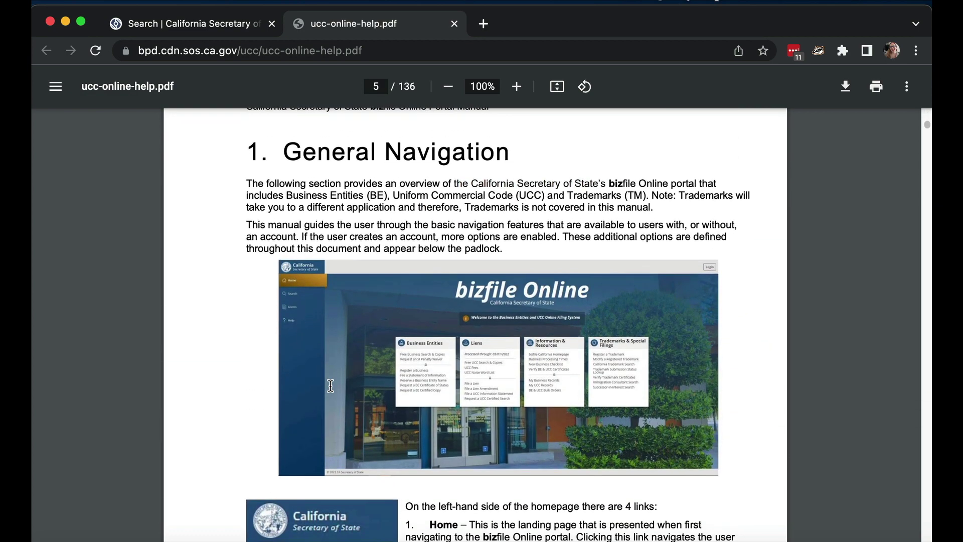
pyautogui.scroll(-1, 331, 386)
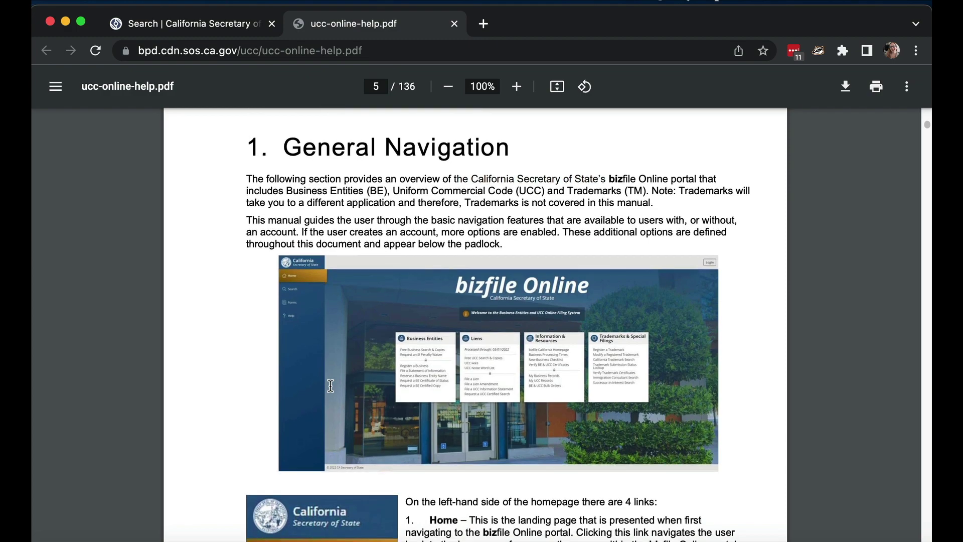
pyautogui.scroll(-15, 330, 385)
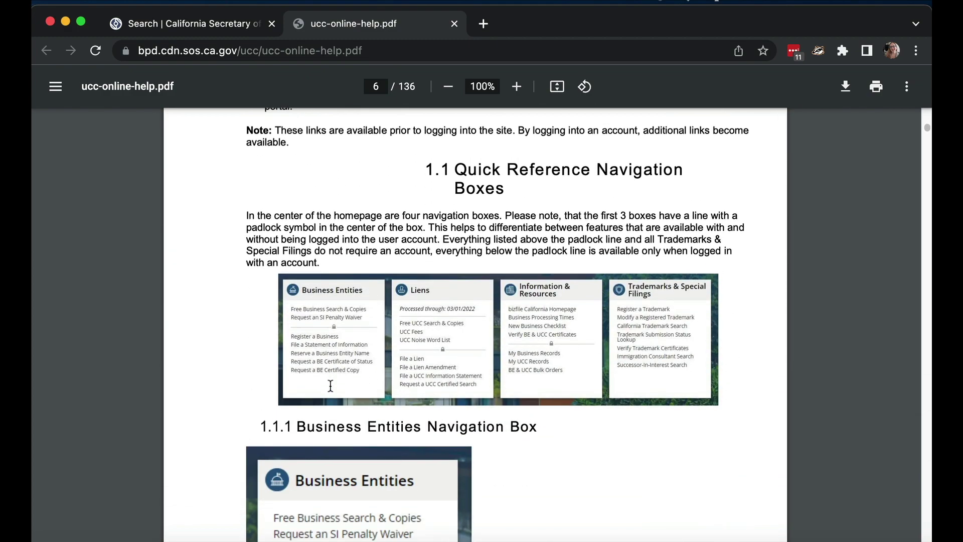
pyautogui.scroll(-20, 331, 385)
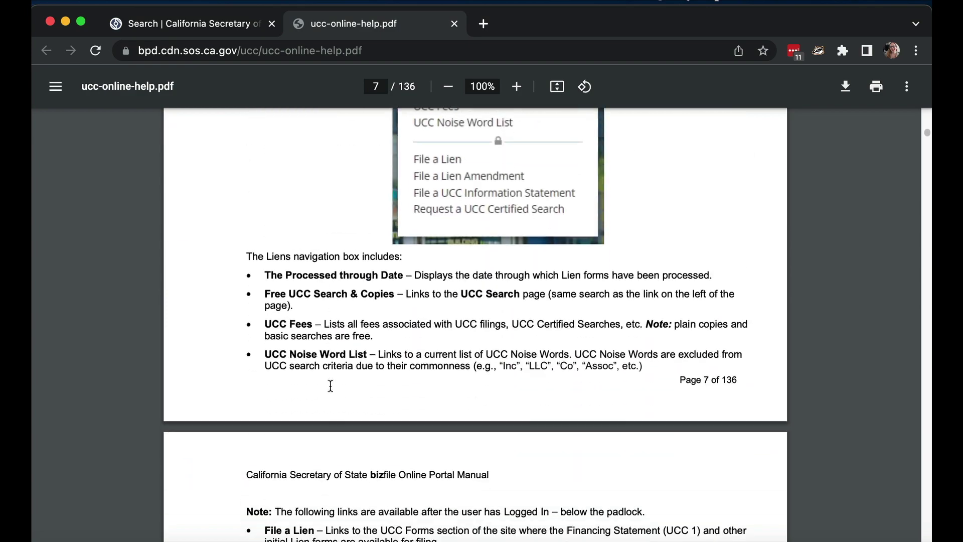
pyautogui.scroll(-15, 331, 385)
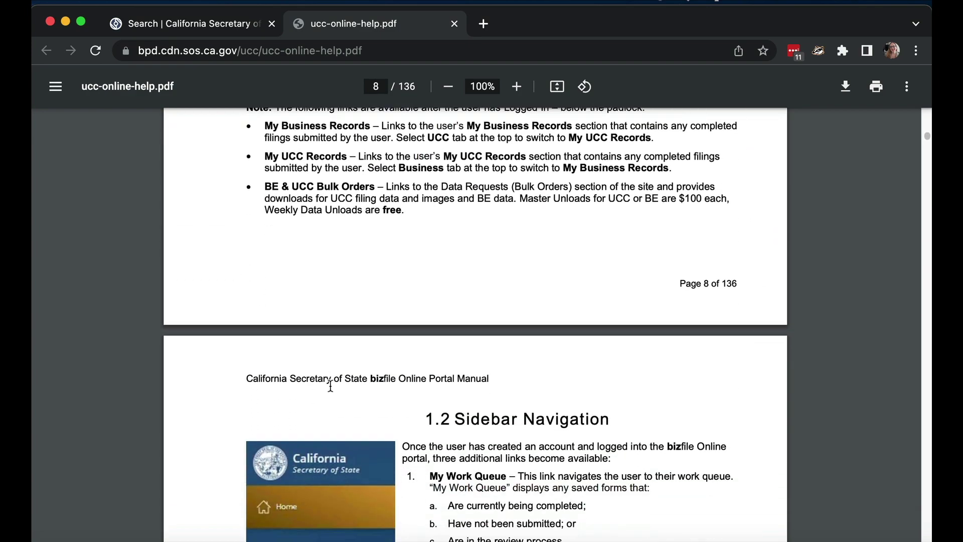
pyautogui.scroll(-15, 331, 385)
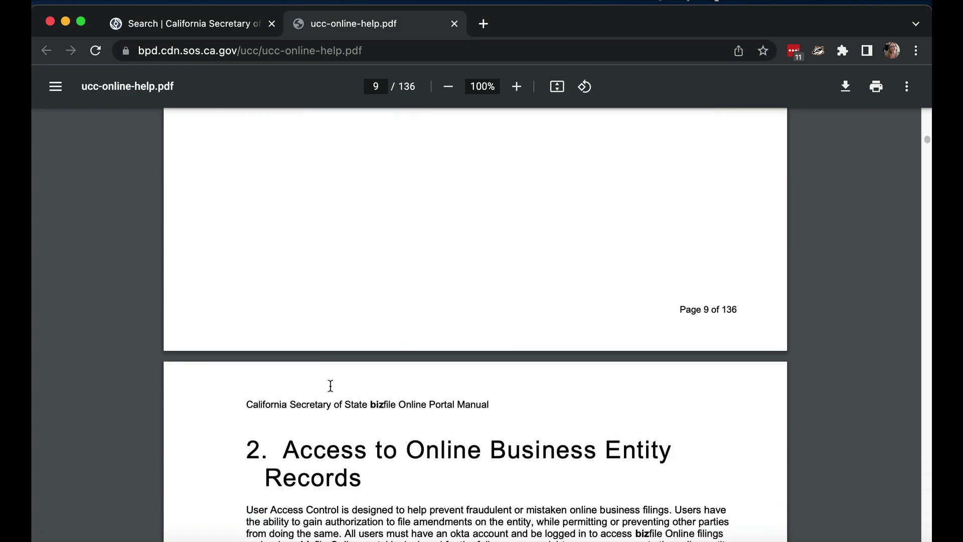
pyautogui.scroll(-5, 330, 385)
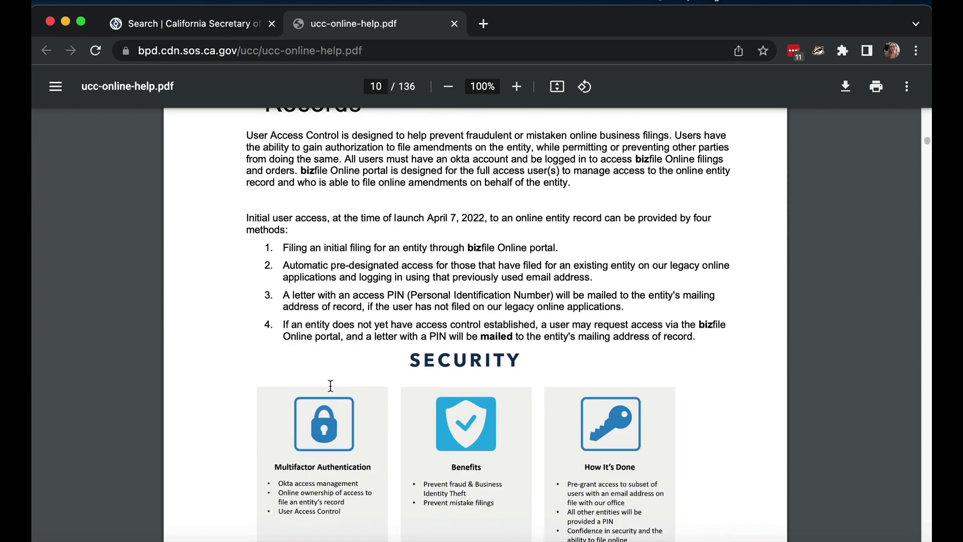
pyautogui.scroll(-2, 330, 386)
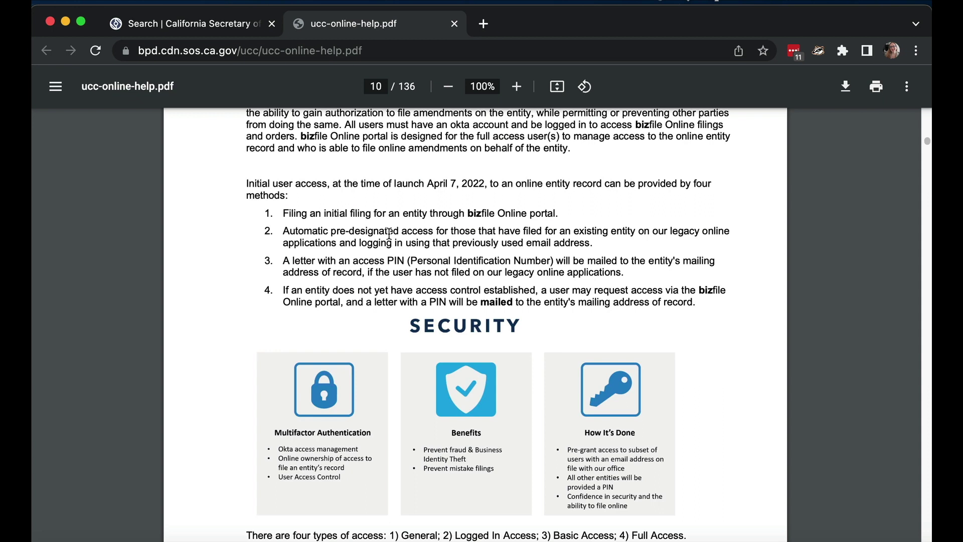
pyautogui.scroll(1, 389, 234)
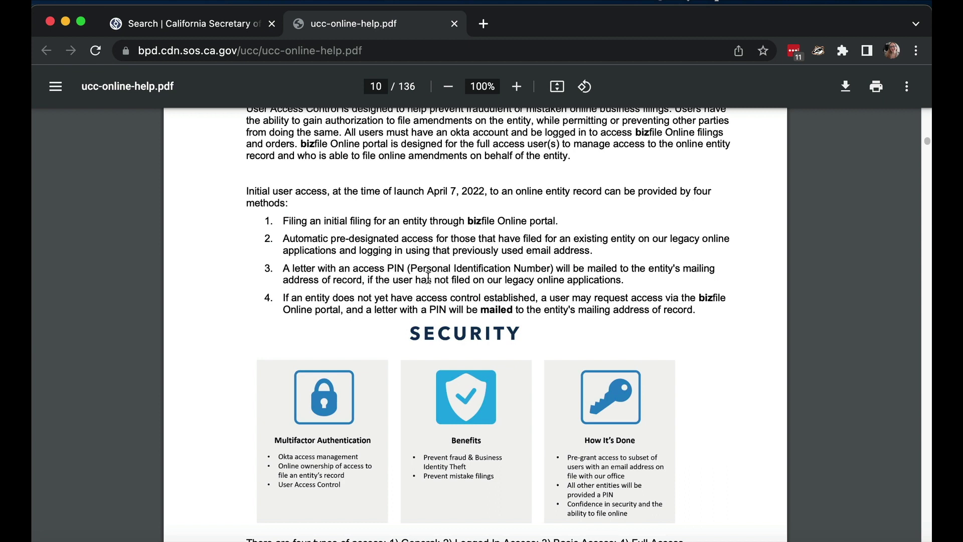
pyautogui.moveTo(369, 282); pyautogui.dragTo(631, 283)
pyautogui.click(631, 282)
# - Review the remaining access sections and close the ucc-online-help.pdf tab
pyautogui.scroll(-2, 554, 321)
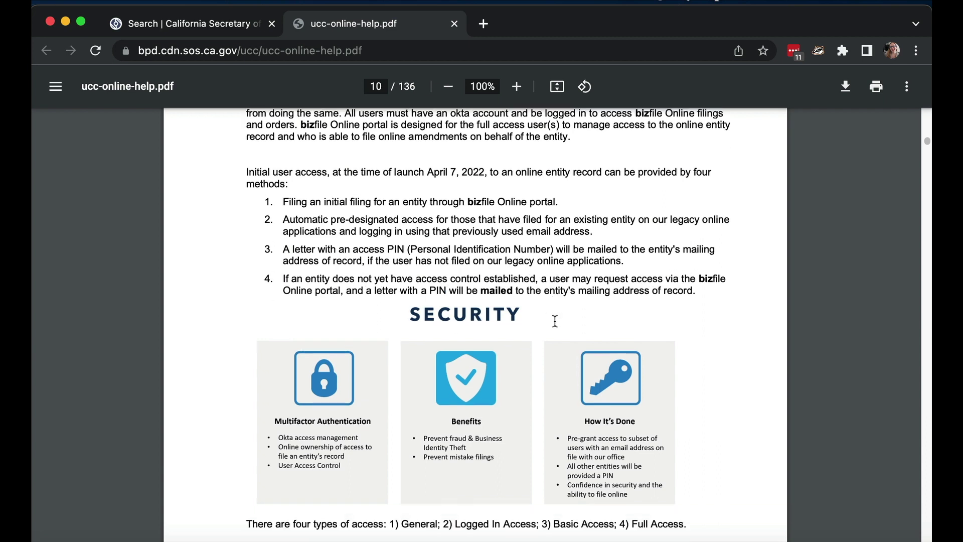
pyautogui.scroll(-2, 555, 321)
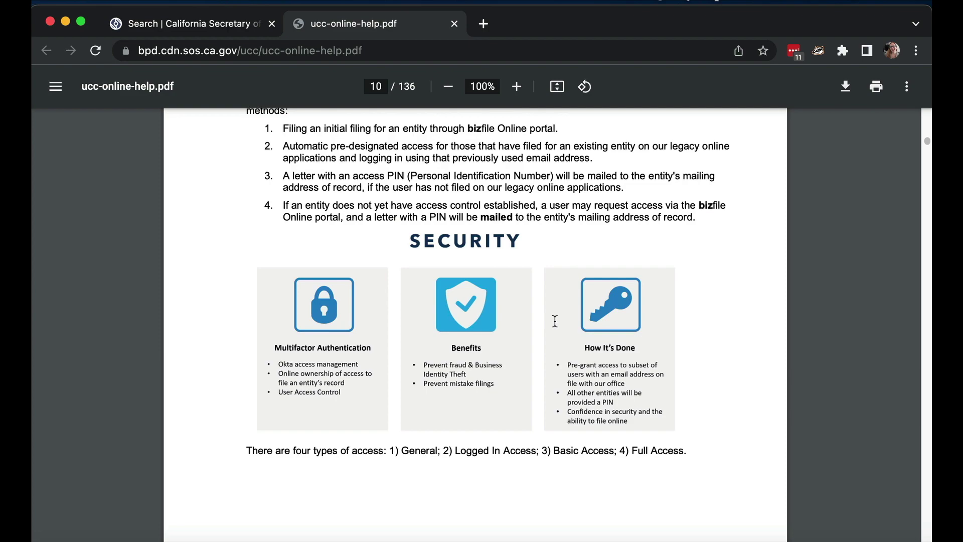
pyautogui.scroll(-15, 555, 321)
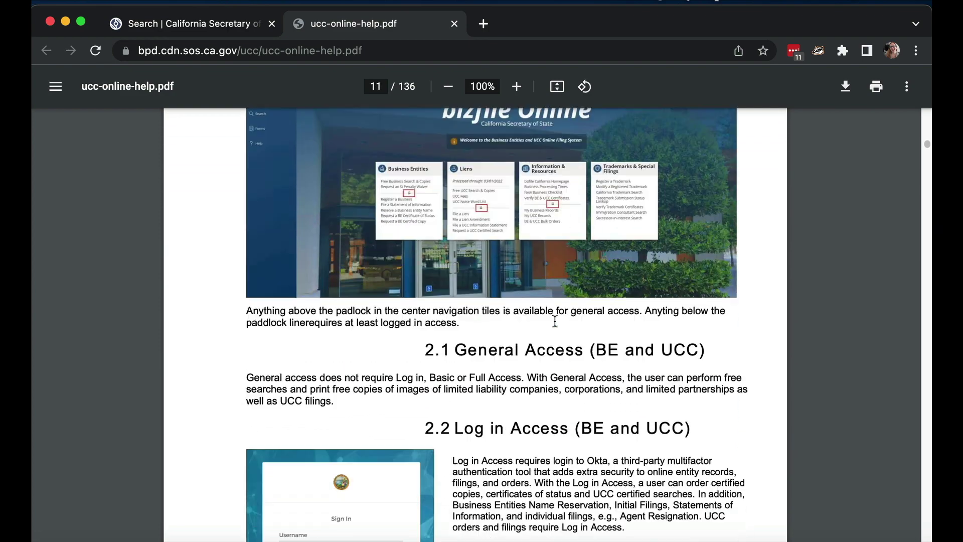
pyautogui.scroll(-10, 555, 321)
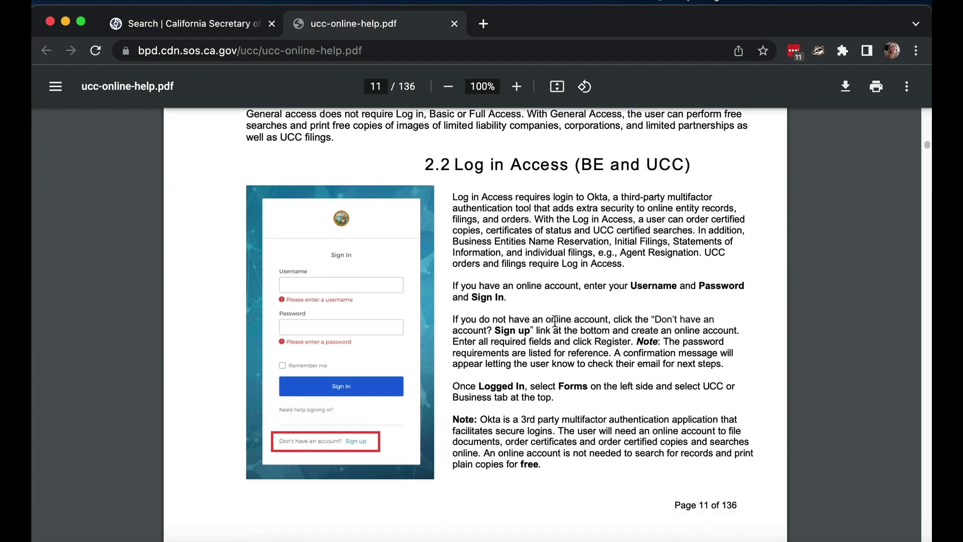
pyautogui.scroll(-15, 555, 321)
pyautogui.scroll(20, 555, 321)
pyautogui.scroll(-20, 555, 321)
pyautogui.scroll(-10, 555, 321)
pyautogui.scroll(-10, 555, 321)
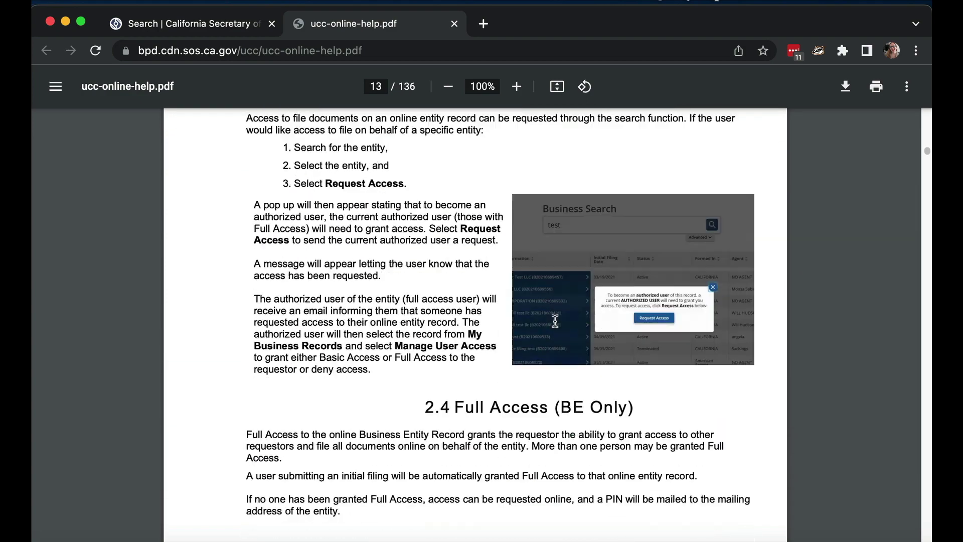
pyautogui.scroll(7, 555, 322)
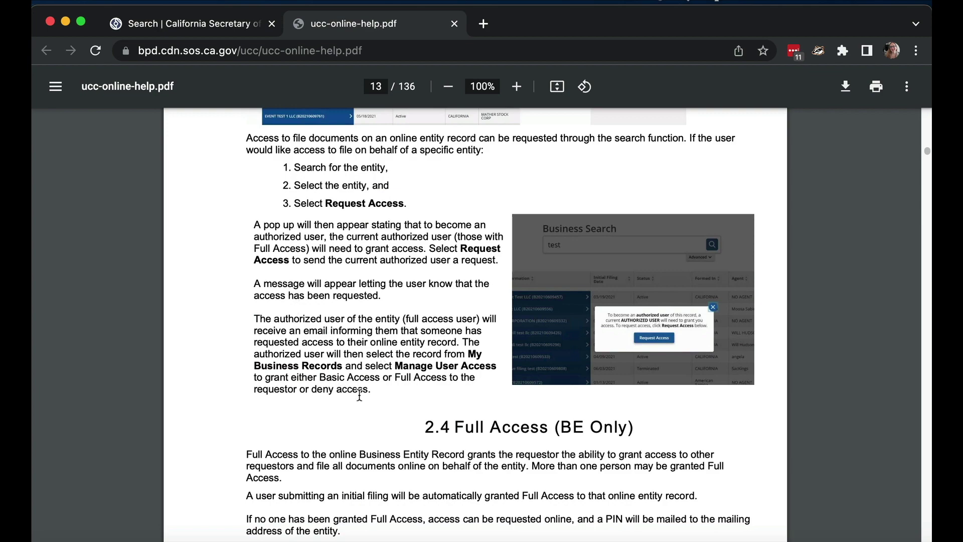
pyautogui.scroll(-20, 362, 394)
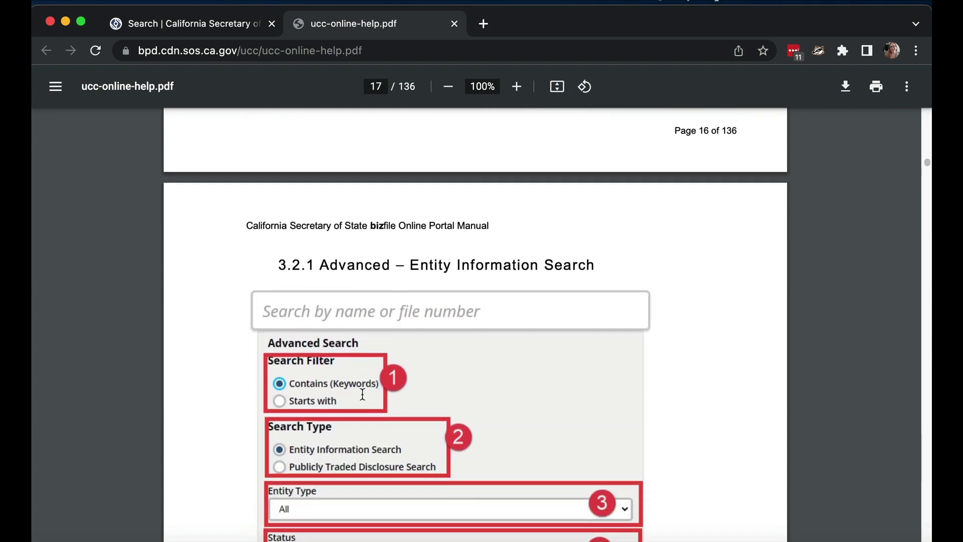
pyautogui.scroll(-15, 362, 394)
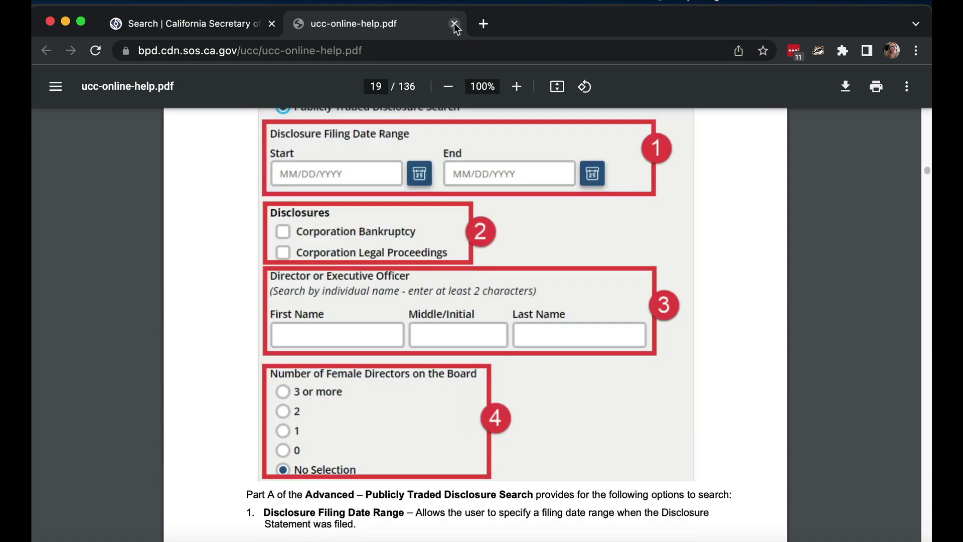
pyautogui.click(455, 23)
pyautogui.scroll(-5, 451, 279)
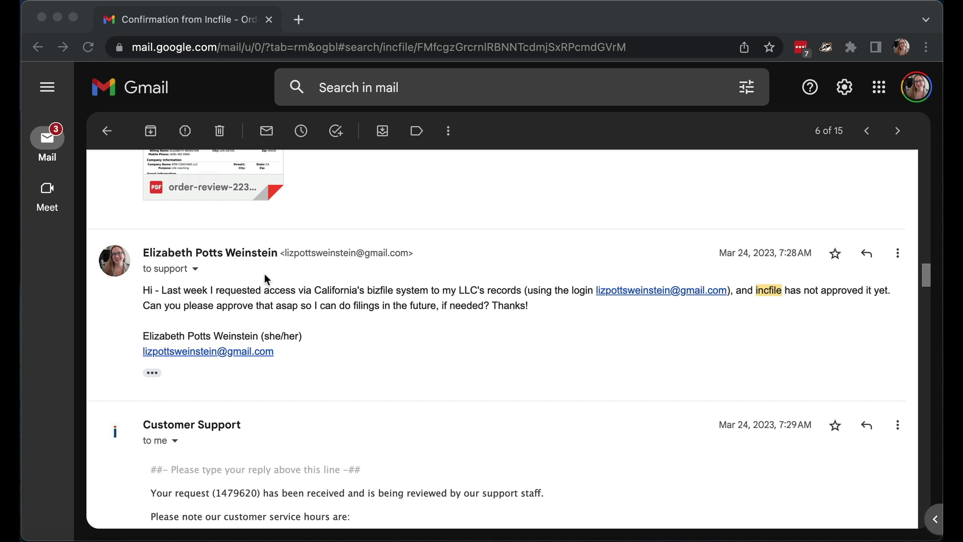
# - Check the recipient details of the message to Incfile support, then dismiss them
pyautogui.click(196, 269)
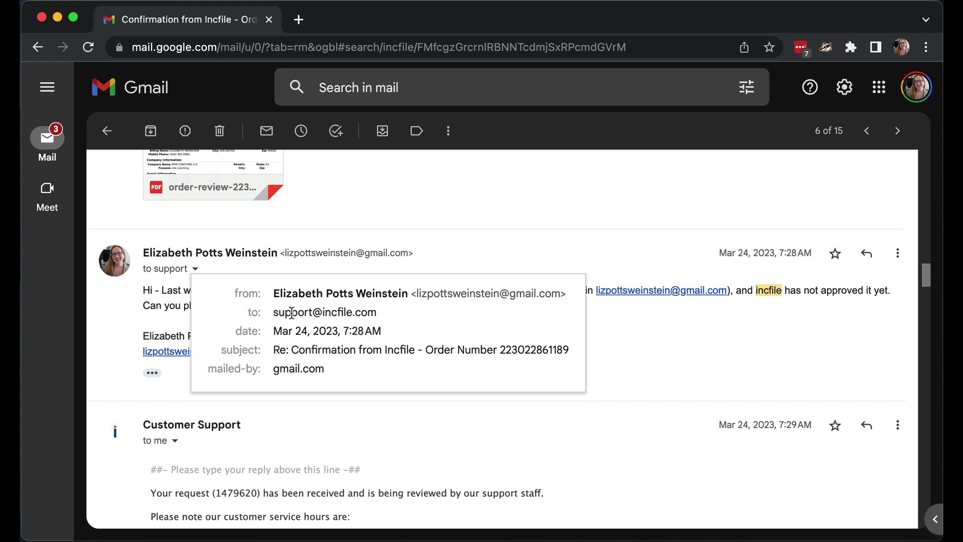
pyautogui.click(170, 317)
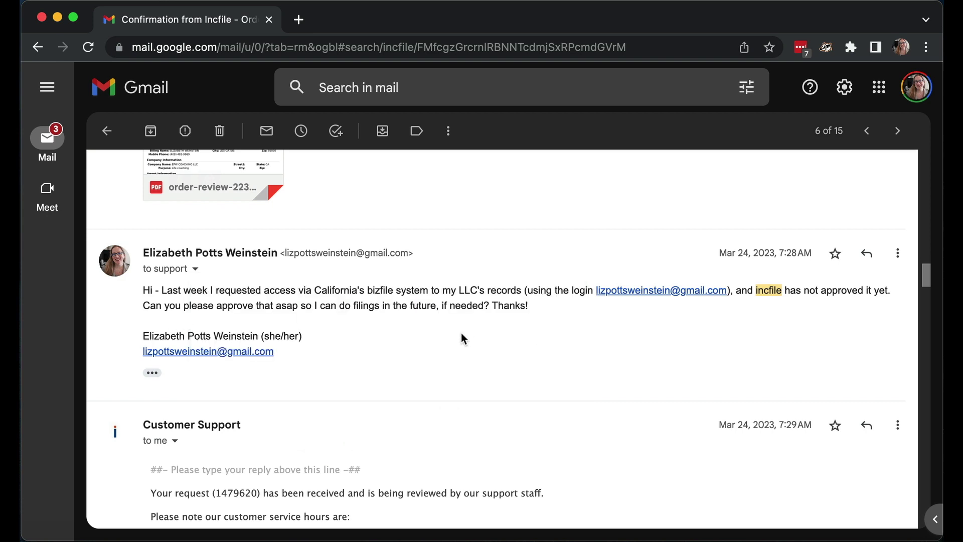
# - Scroll the Incfile thread to the supervisor's reply saying state website access was granted
pyautogui.scroll(-1, 462, 333)
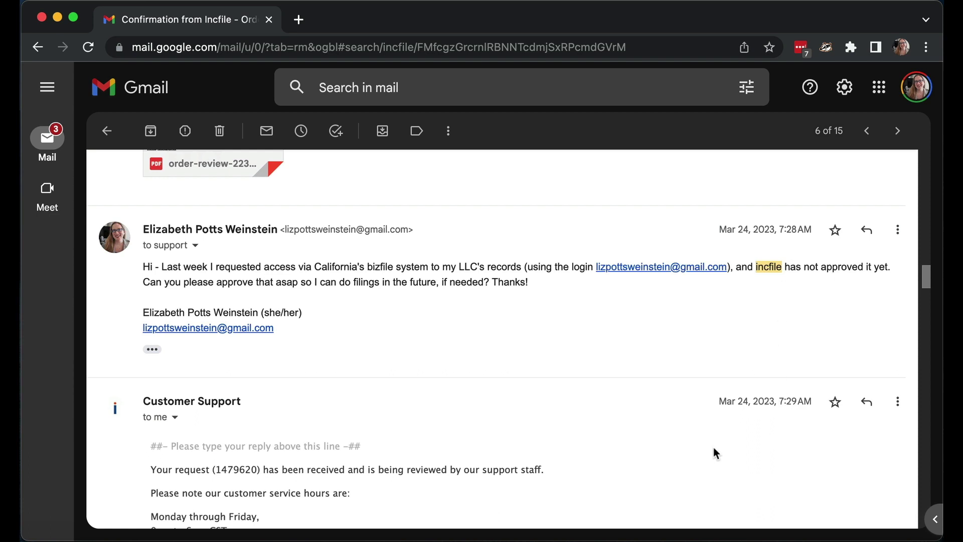
pyautogui.scroll(-2, 715, 450)
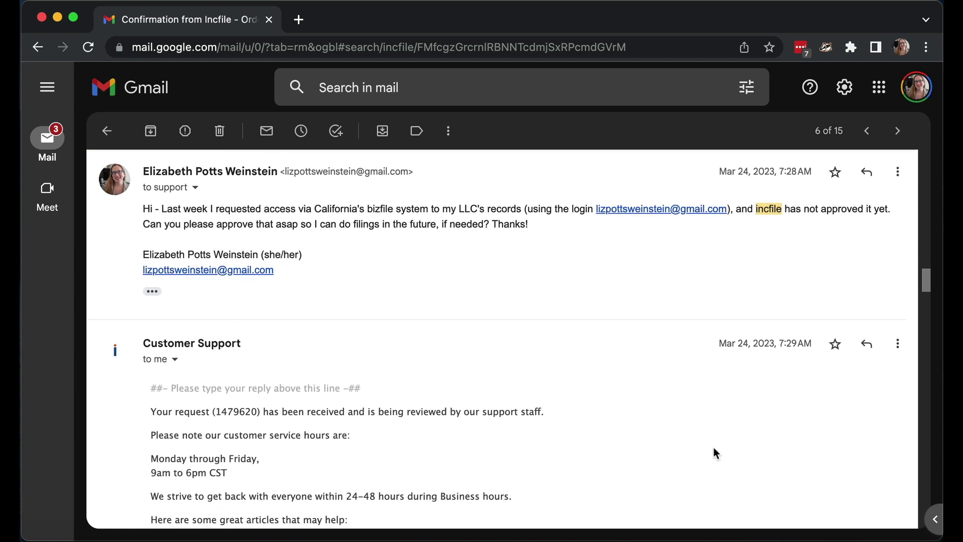
pyautogui.scroll(-20, 714, 448)
pyautogui.scroll(-12, 716, 453)
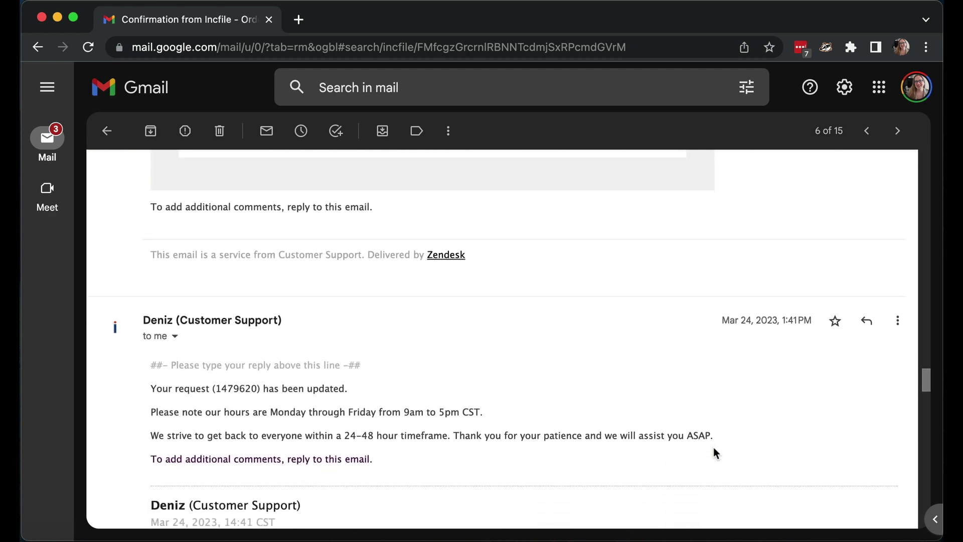
pyautogui.scroll(-1, 714, 447)
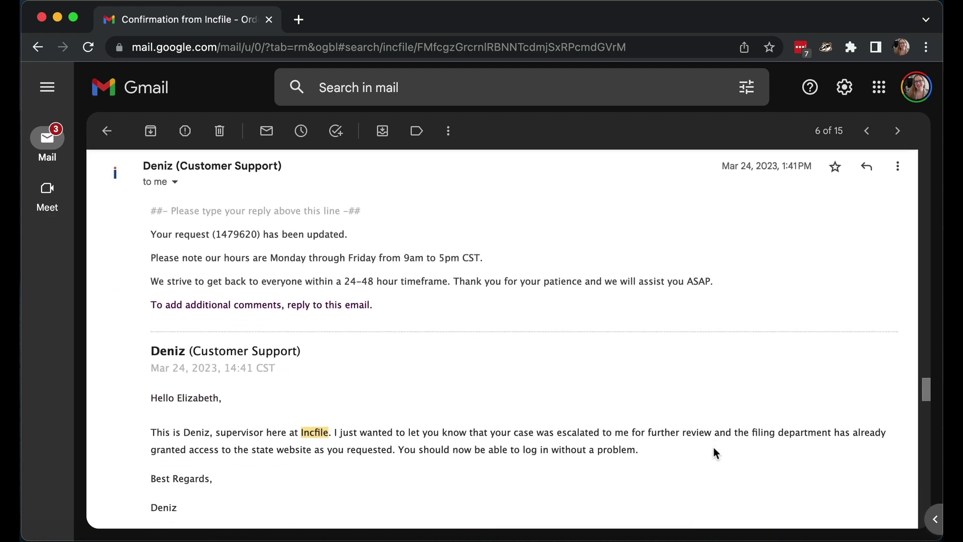
pyautogui.scroll(-3, 713, 448)
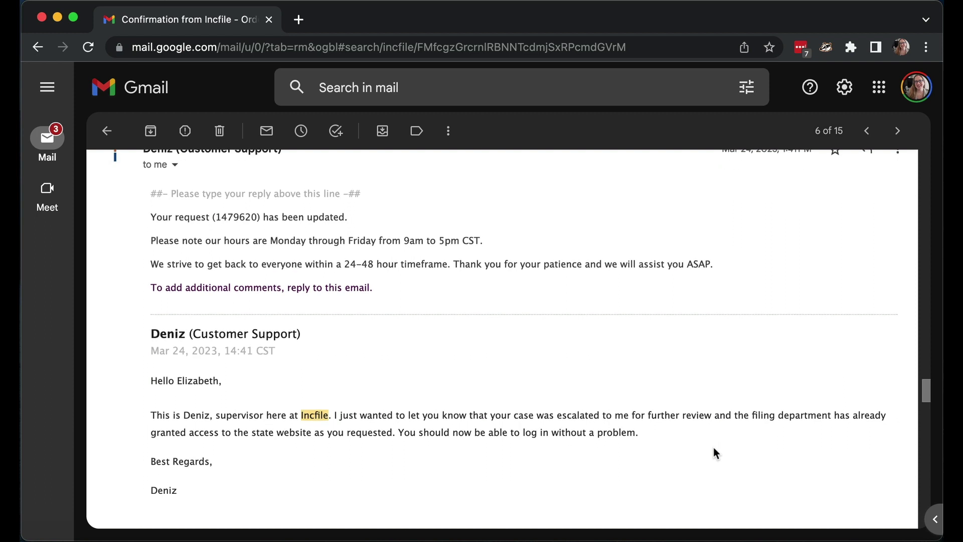
pyautogui.scroll(2, 714, 447)
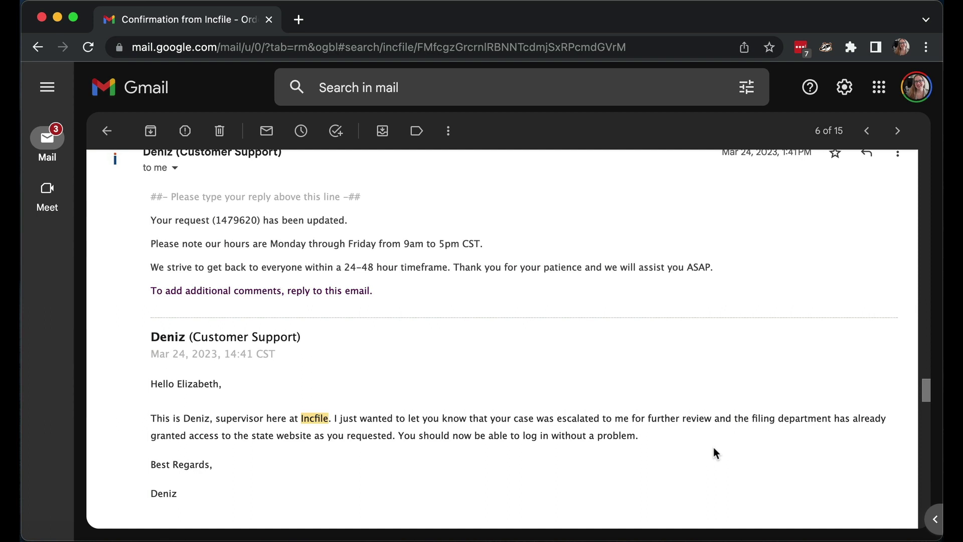
pyautogui.scroll(1, 715, 454)
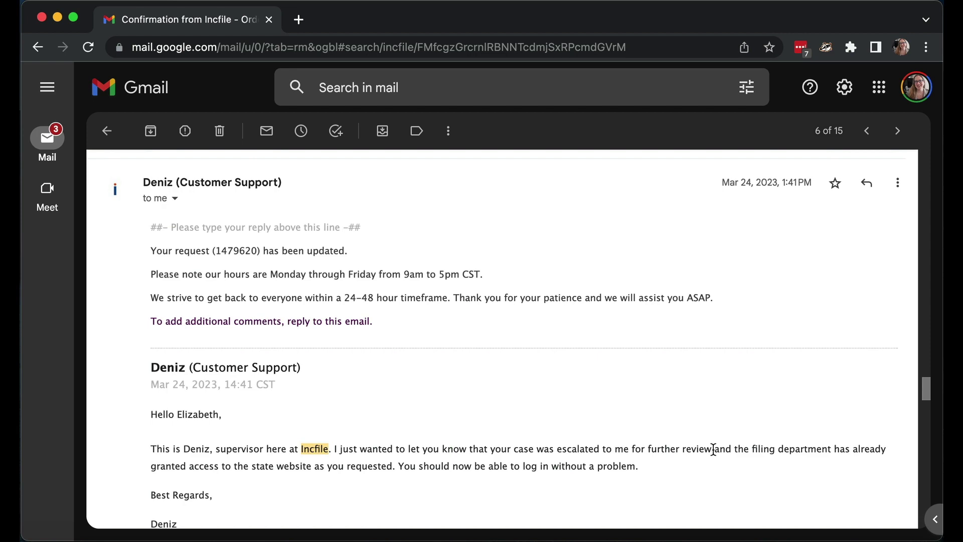
pyautogui.scroll(10, 714, 449)
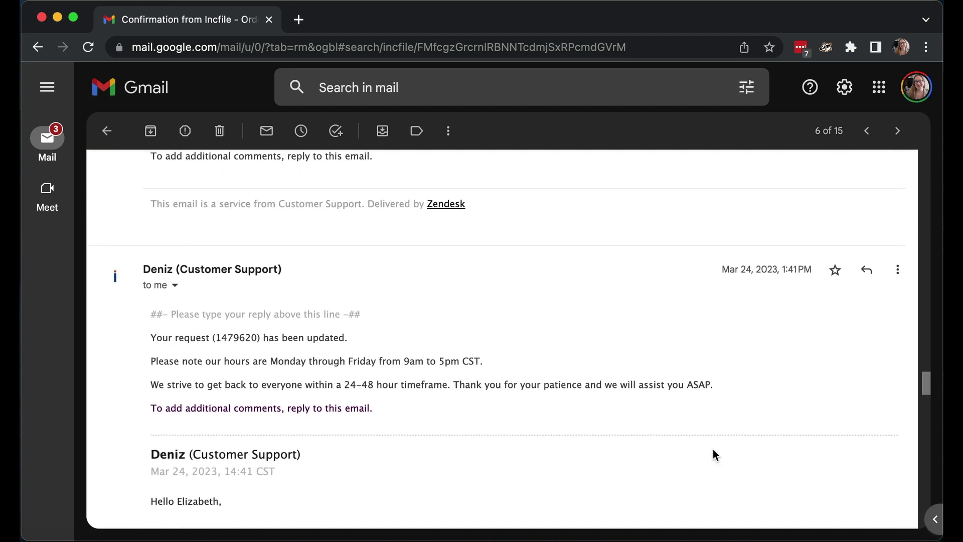
pyautogui.scroll(-10, 712, 450)
pyautogui.scroll(1, 712, 450)
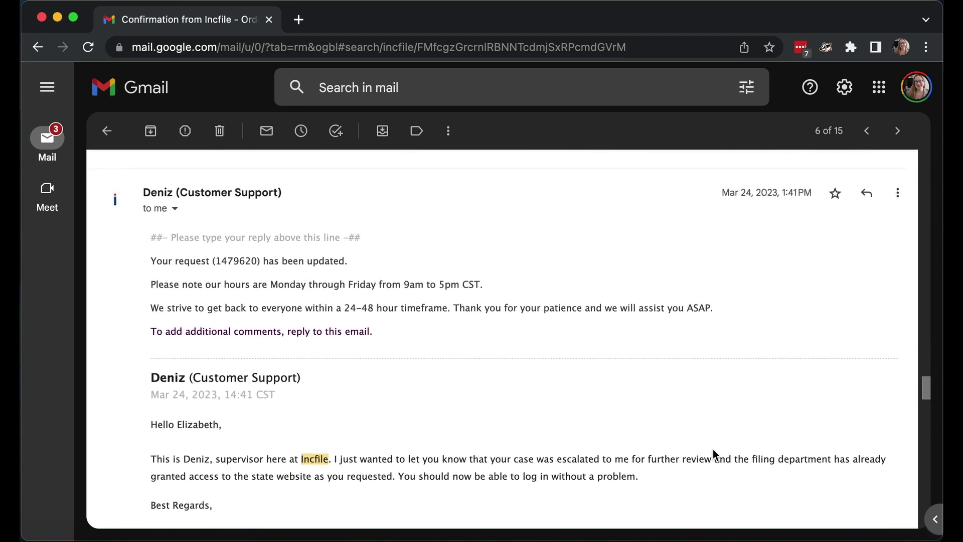